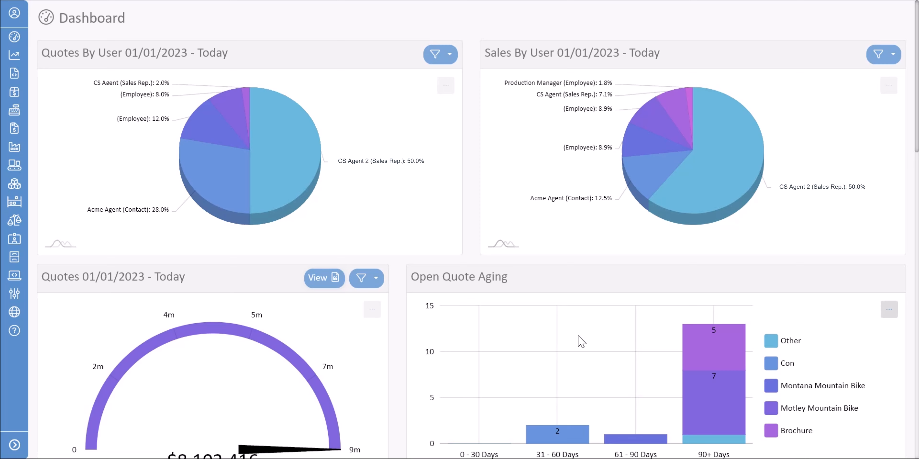
Open the item list and start a new item record
{"action": "mouse_move", "coordinate": [219, 214]}
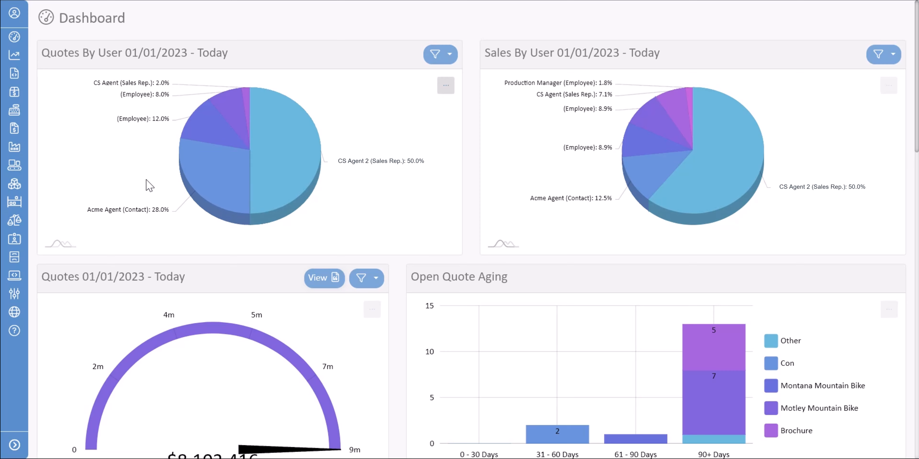
{"action": "mouse_move", "coordinate": [15, 183]}
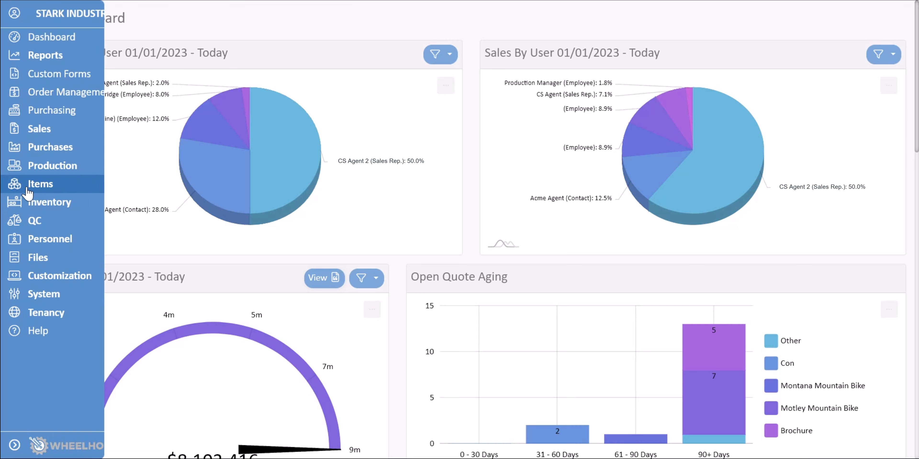
{"action": "left_click", "coordinate": [94, 185]}
{"action": "left_click", "coordinate": [107, 202]}
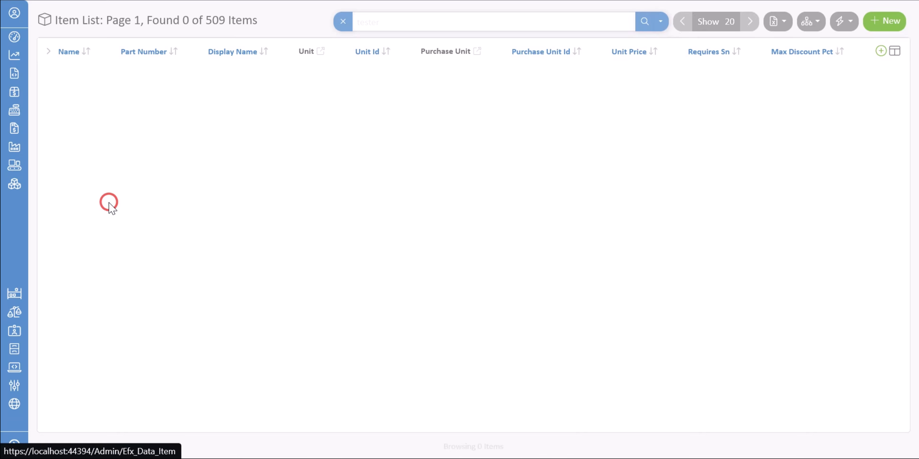
{"action": "left_click", "coordinate": [881, 21]}
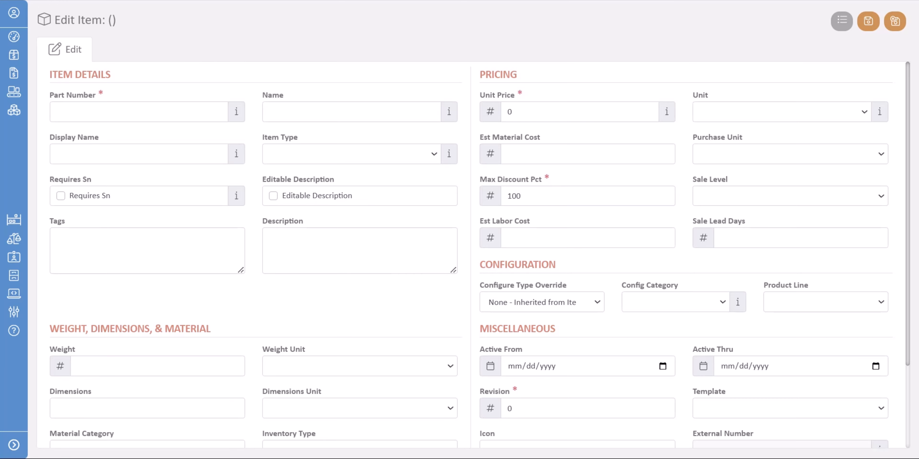
Enter Mountain Bike as the name and display name, set the item type to Product, and save the item
{"action": "left_click", "coordinate": [325, 114]}
{"action": "type", "text": "Mountain Bike"}
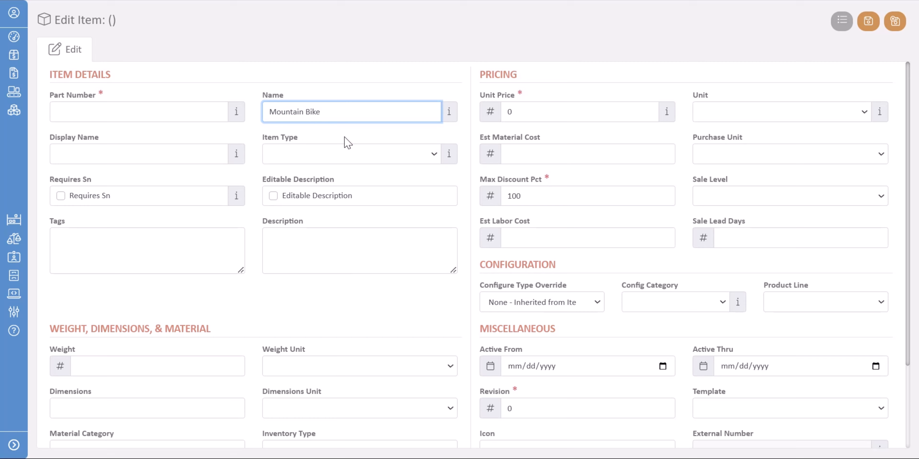
{"action": "left_click", "coordinate": [205, 150]}
{"action": "type", "text": "Mountain Bike"}
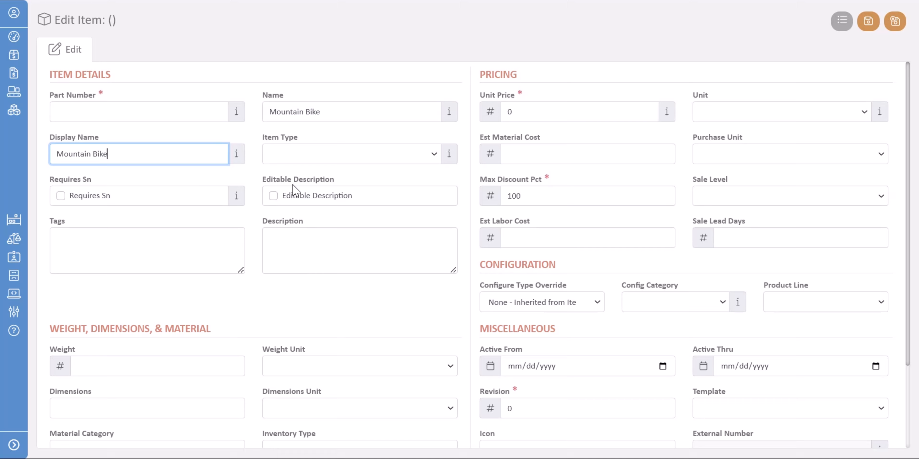
{"action": "left_click", "coordinate": [348, 154]}
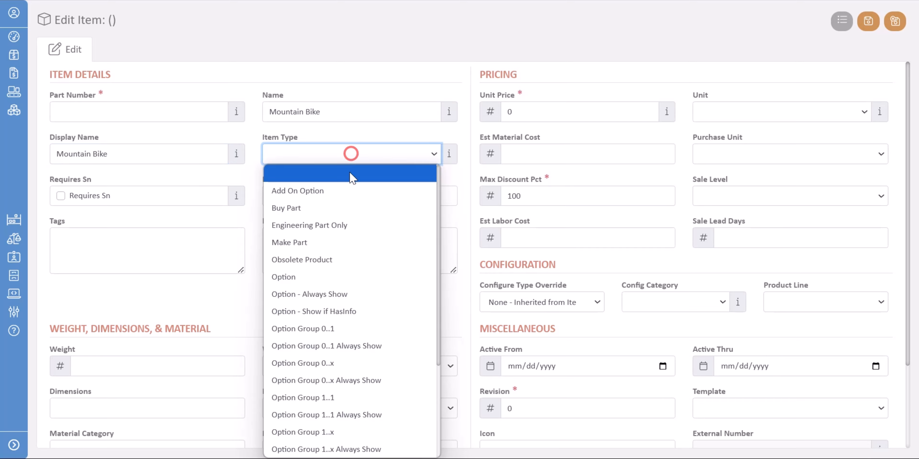
{"action": "scroll", "coordinate": [353, 311], "scroll_direction": "down", "scroll_amount": 4}
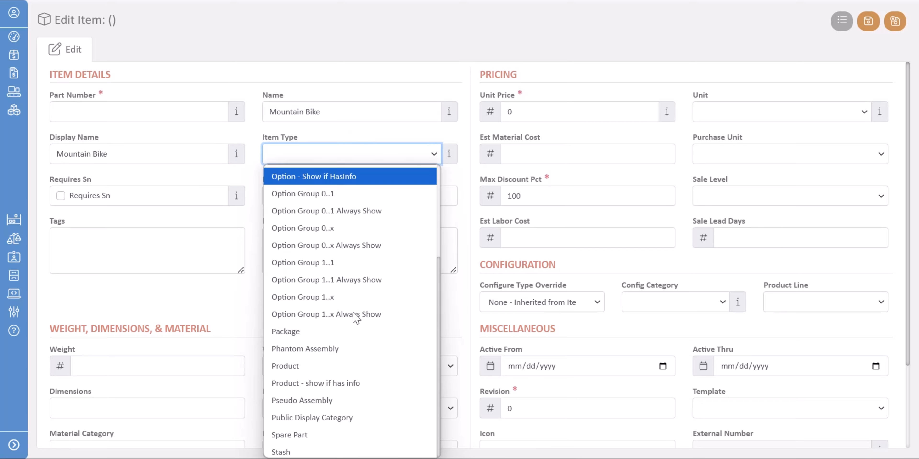
{"action": "left_click", "coordinate": [344, 357]}
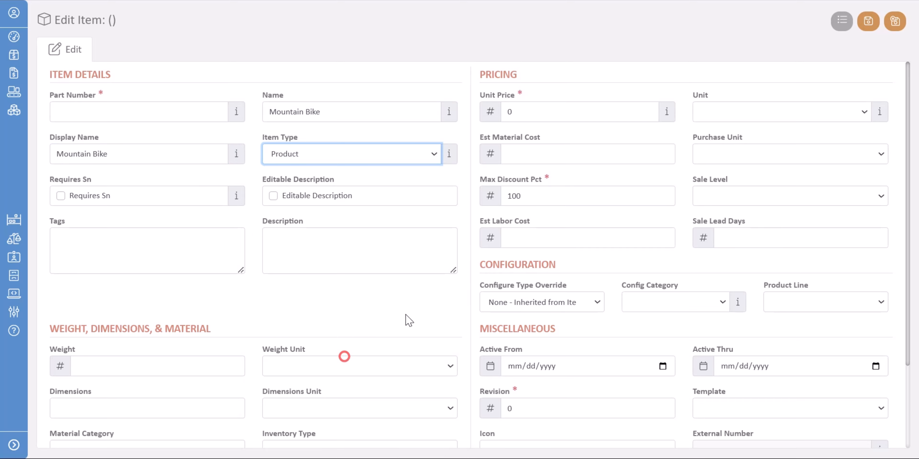
{"action": "left_click", "coordinate": [868, 21]}
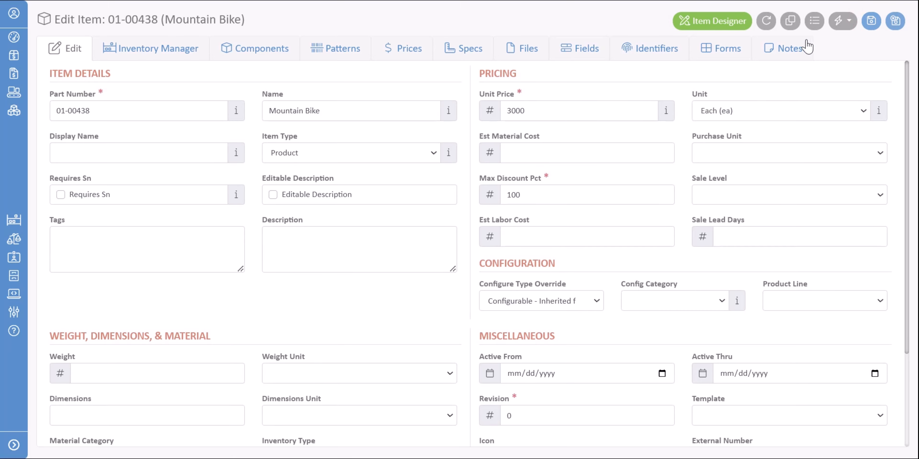
Open the Mountain Bike item in the Item Designer and expand its Bill of Materials to full width
{"action": "left_click", "coordinate": [711, 30]}
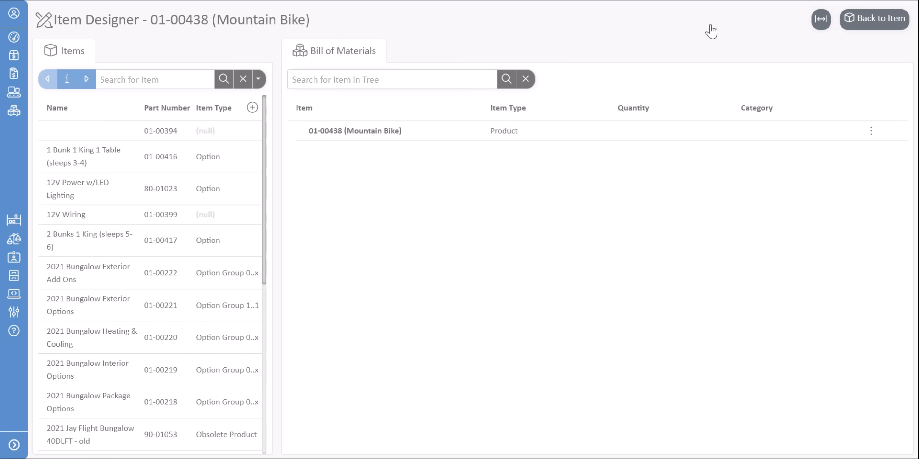
{"action": "left_click", "coordinate": [821, 19]}
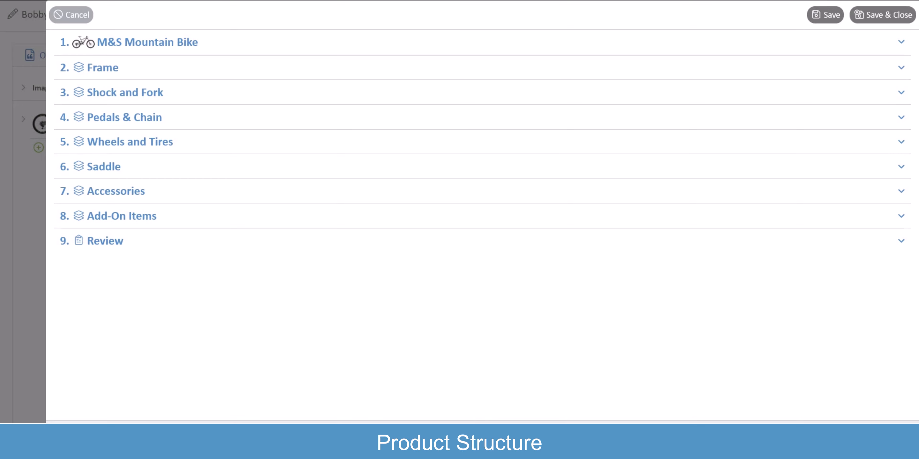
{"action": "left_click", "coordinate": [155, 98]}
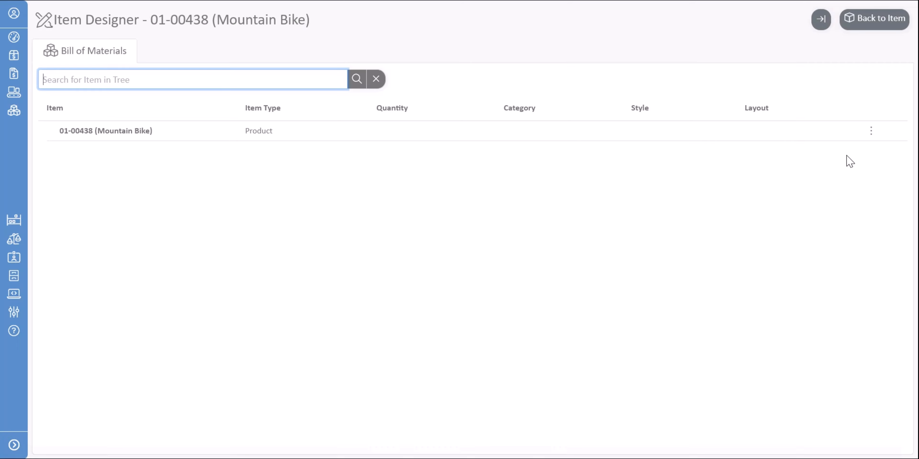
Create a child item named Frame Options with item type Option Group 1..1 under the Mountain Bike product
{"action": "left_click", "coordinate": [871, 132]}
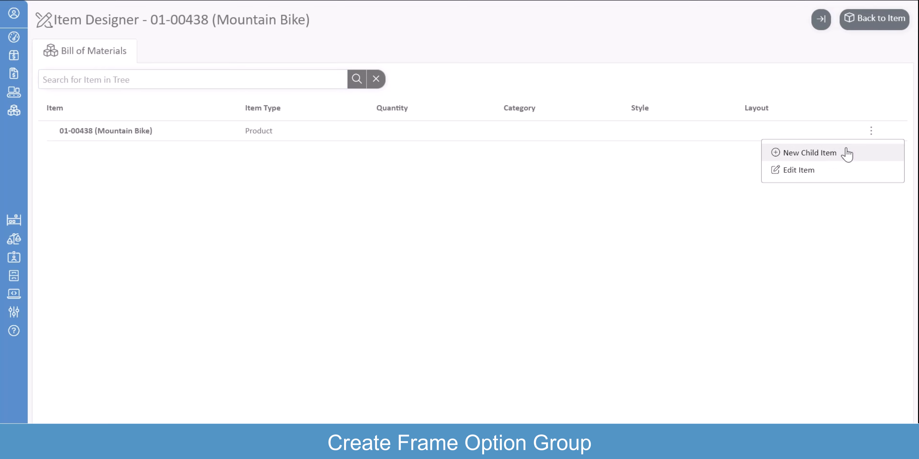
{"action": "left_click", "coordinate": [826, 154]}
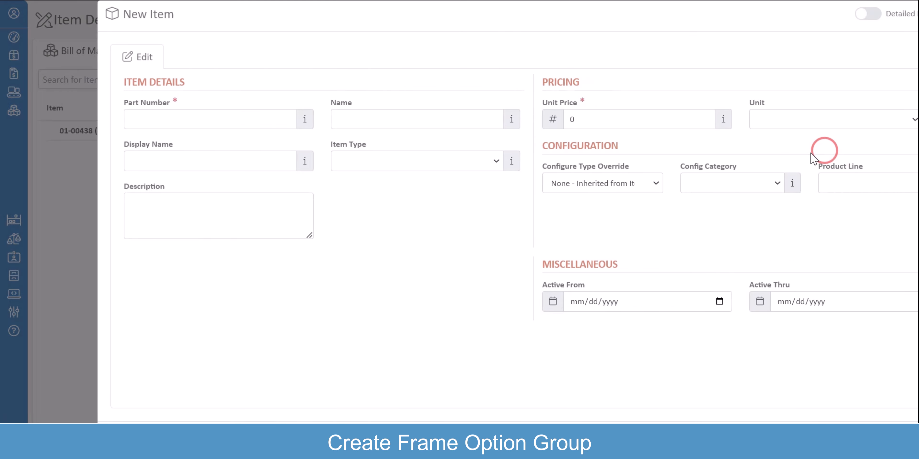
{"action": "left_click", "coordinate": [316, 121]}
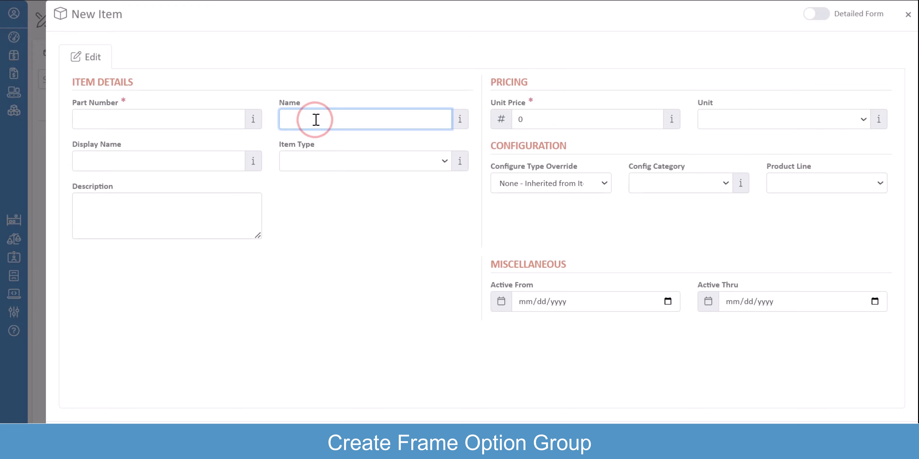
{"action": "type", "text": "Frame Options"}
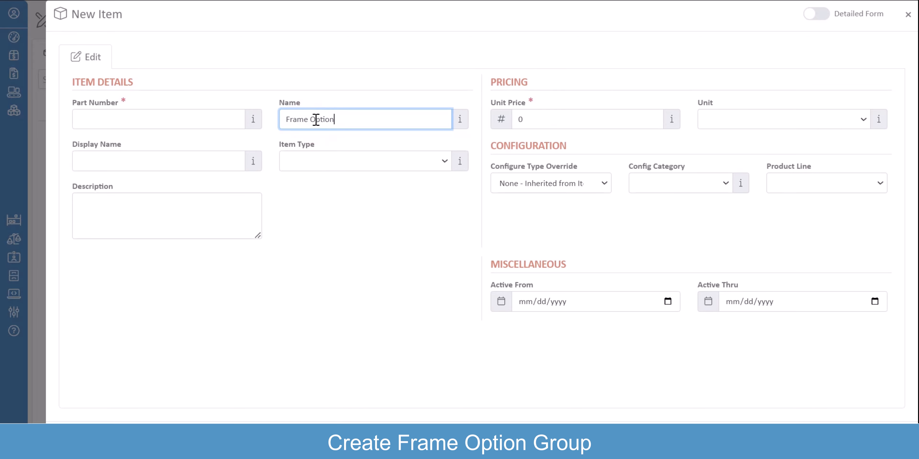
{"action": "left_click", "coordinate": [344, 160]}
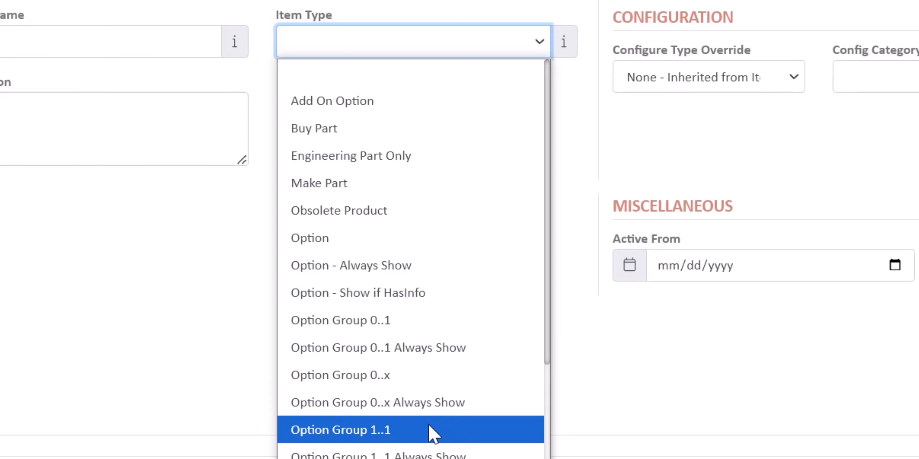
{"action": "left_click", "coordinate": [433, 431]}
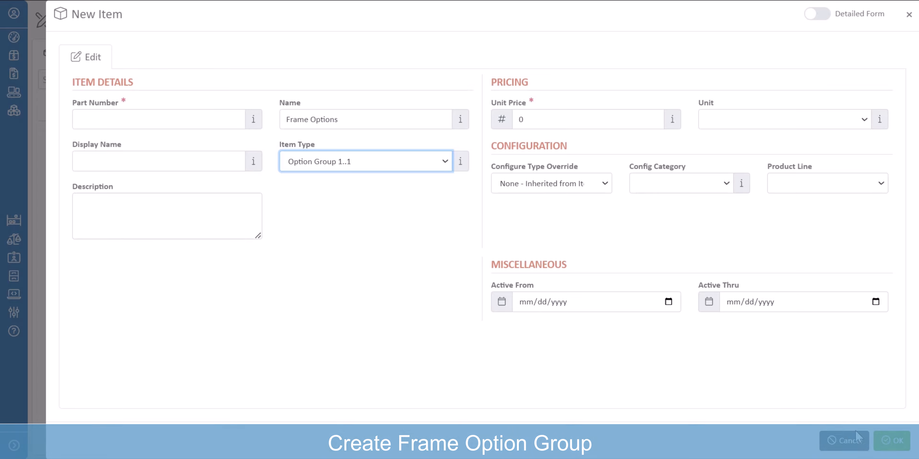
{"action": "left_click", "coordinate": [896, 444]}
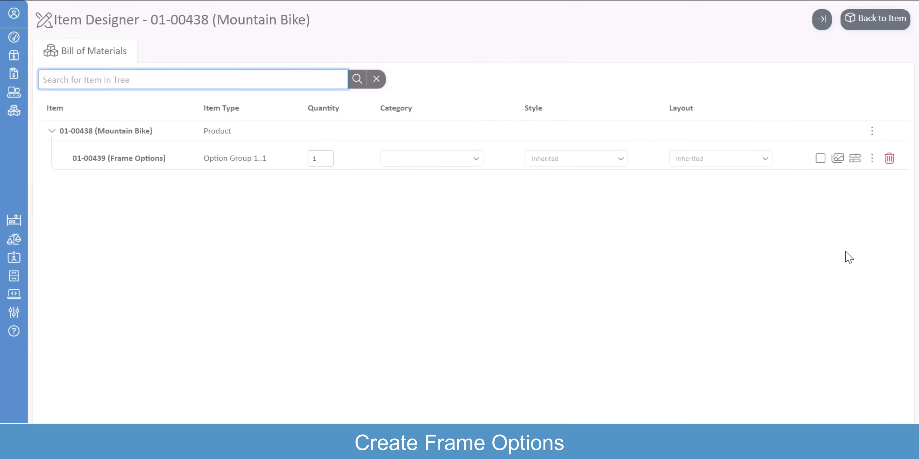
Create a child item named Bobcat x3000 with item type Option under the Frame Options group
{"action": "left_click", "coordinate": [872, 159]}
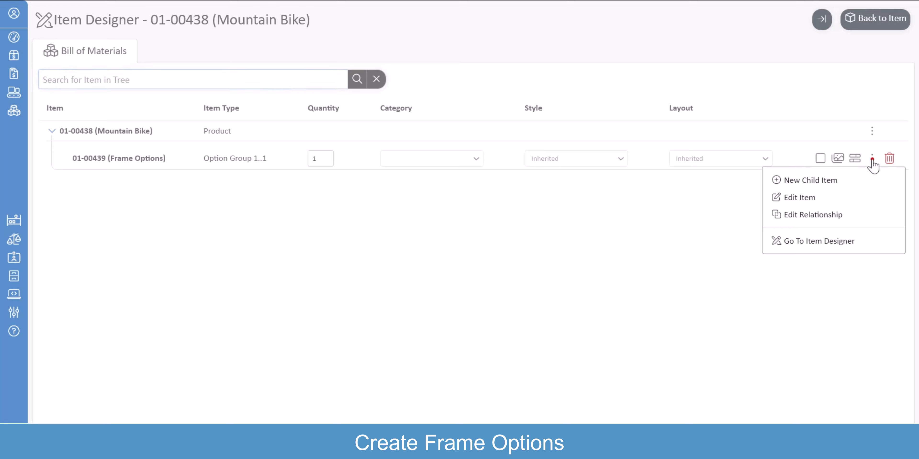
{"action": "left_click", "coordinate": [852, 186]}
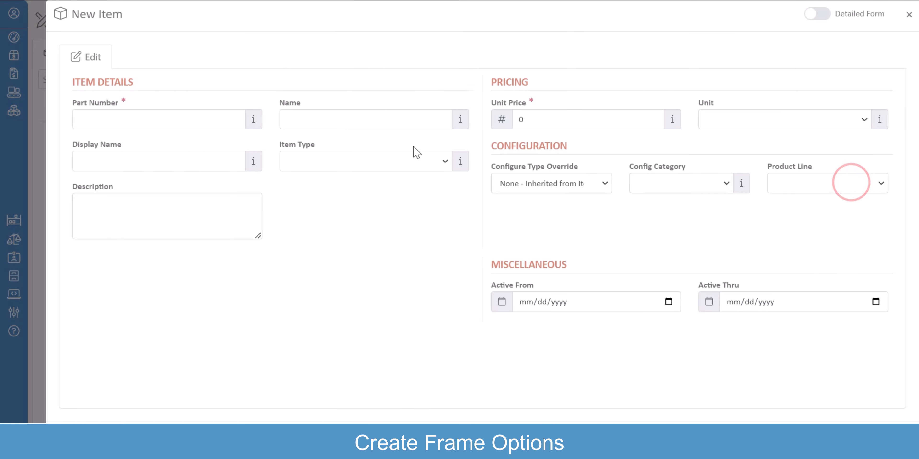
{"action": "left_click", "coordinate": [383, 123]}
{"action": "type", "text": "Bobcat x3000"}
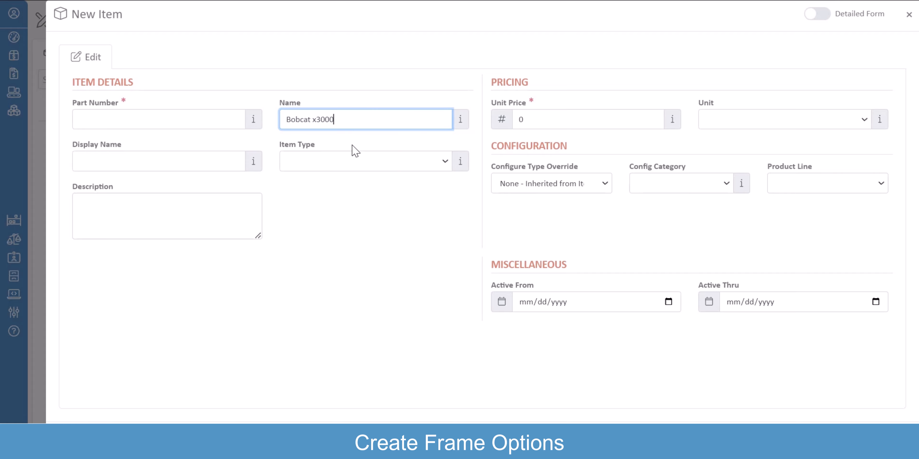
{"action": "left_click", "coordinate": [348, 163]}
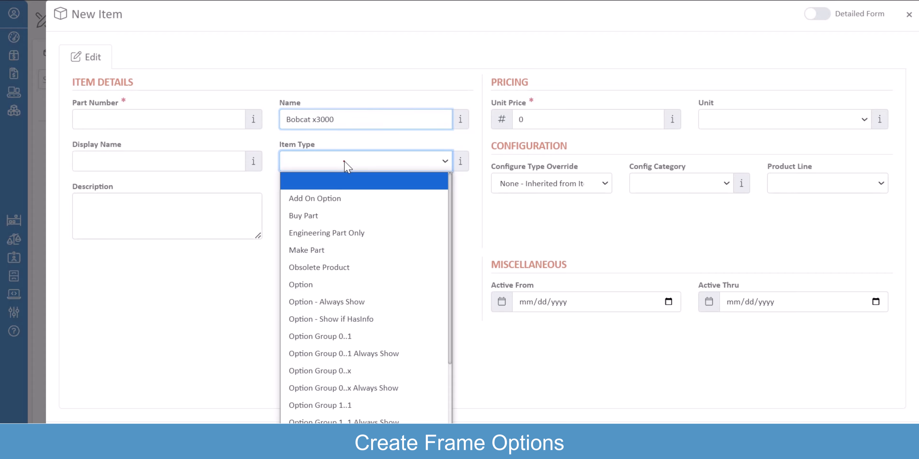
{"action": "left_click", "coordinate": [341, 282]}
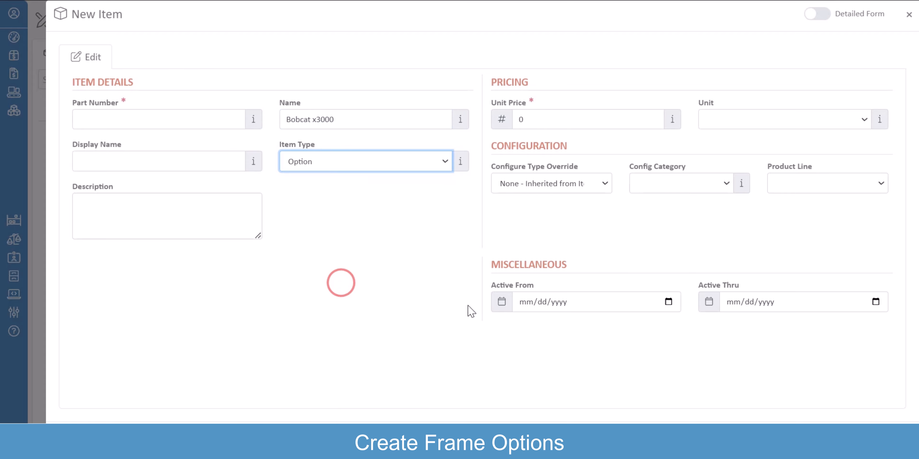
{"action": "left_click", "coordinate": [867, 438]}
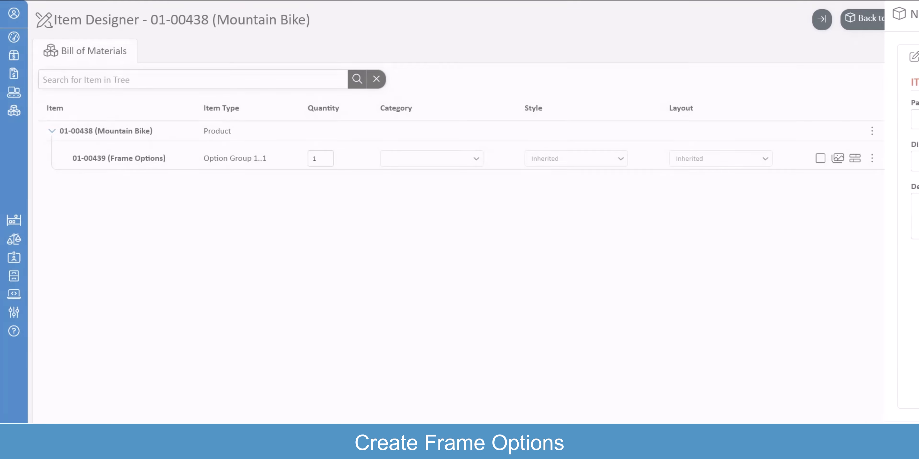
Create a Screamin Eagle child item under Frame Options with item type Option, unit price 400 and the each (ea) unit
{"action": "left_click", "coordinate": [872, 160]}
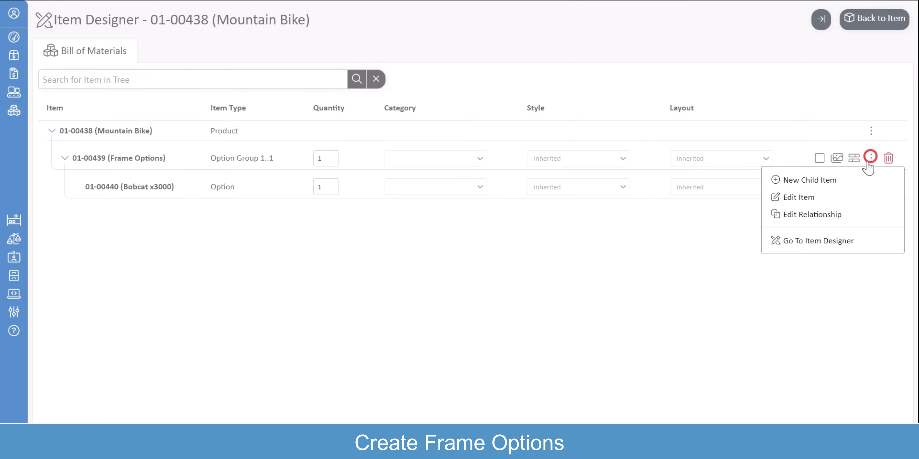
{"action": "left_click", "coordinate": [848, 180]}
{"action": "left_click", "coordinate": [378, 122]}
{"action": "type", "text": "Screamin Eagle"}
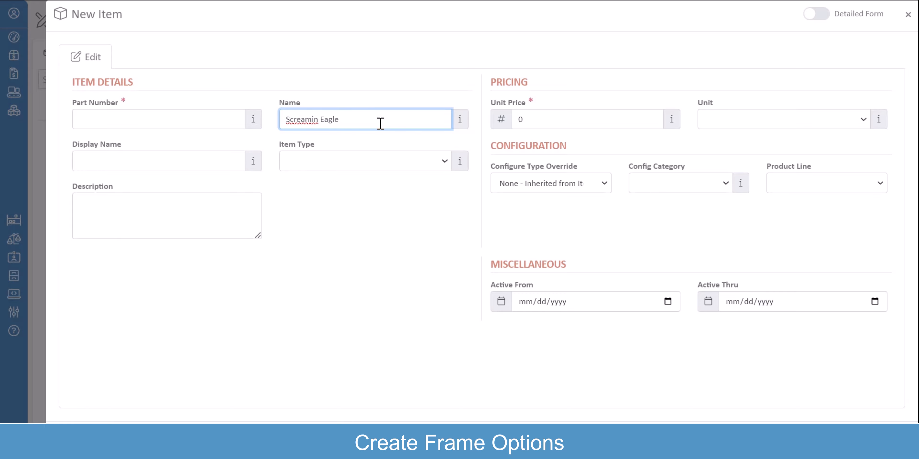
{"action": "left_click", "coordinate": [377, 161]}
{"action": "left_click", "coordinate": [353, 282]}
{"action": "left_click", "coordinate": [586, 118]}
{"action": "type", "text": "400"}
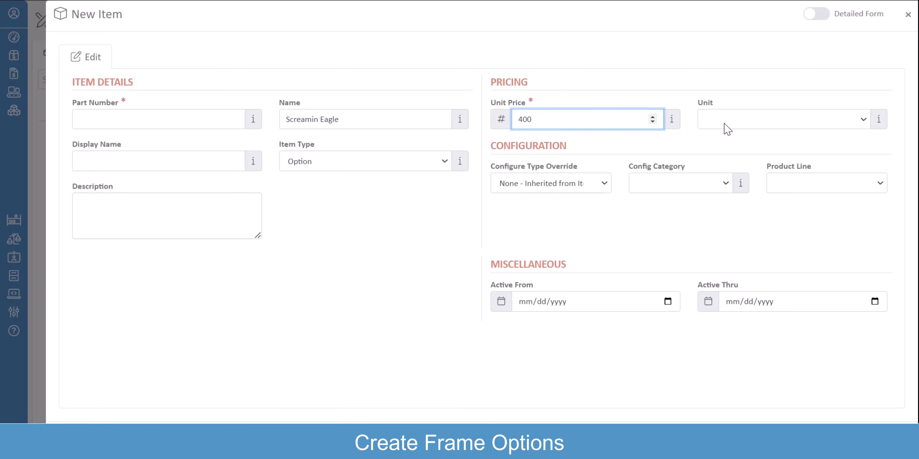
{"action": "left_click", "coordinate": [726, 123]}
{"action": "left_click", "coordinate": [729, 154]}
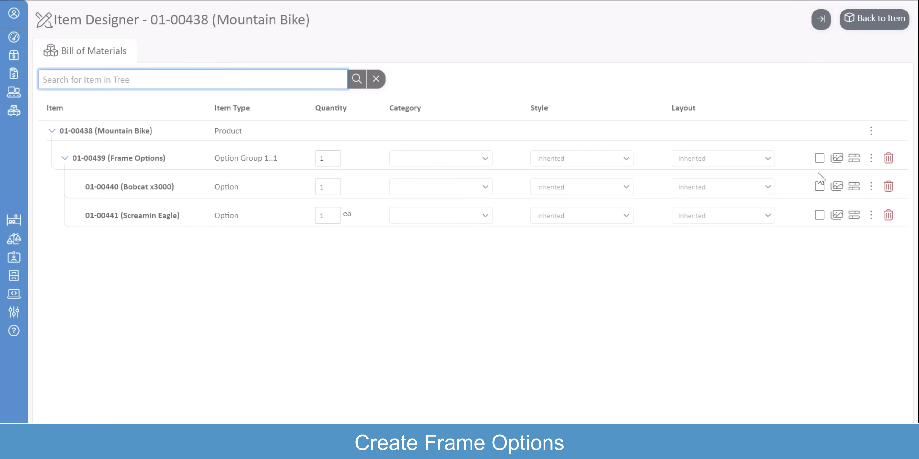
Set the pick type of both the Frame Options group and the Bobcat x3000 option to Standard: Initially selected
{"action": "left_click", "coordinate": [819, 158]}
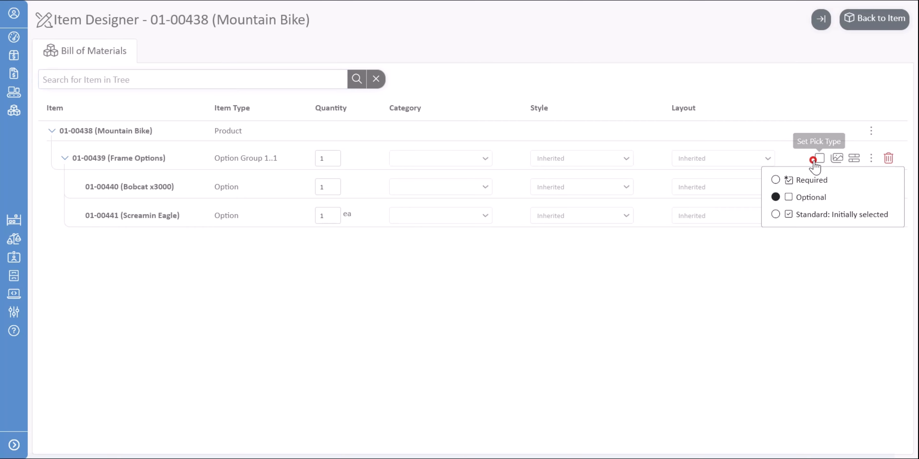
{"action": "left_click", "coordinate": [807, 214]}
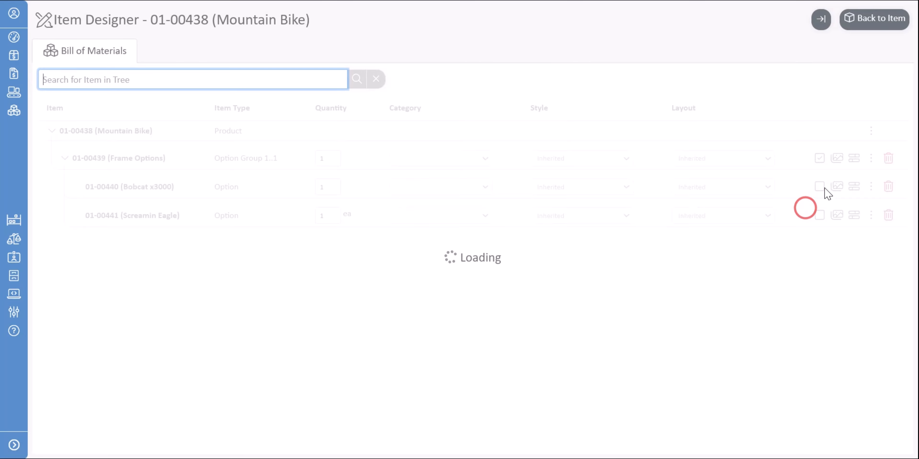
{"action": "left_click", "coordinate": [819, 185]}
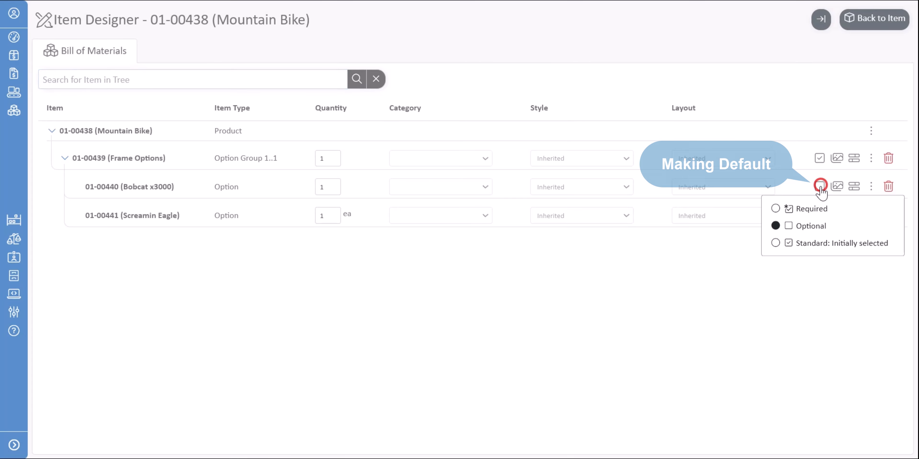
{"action": "left_click", "coordinate": [809, 241]}
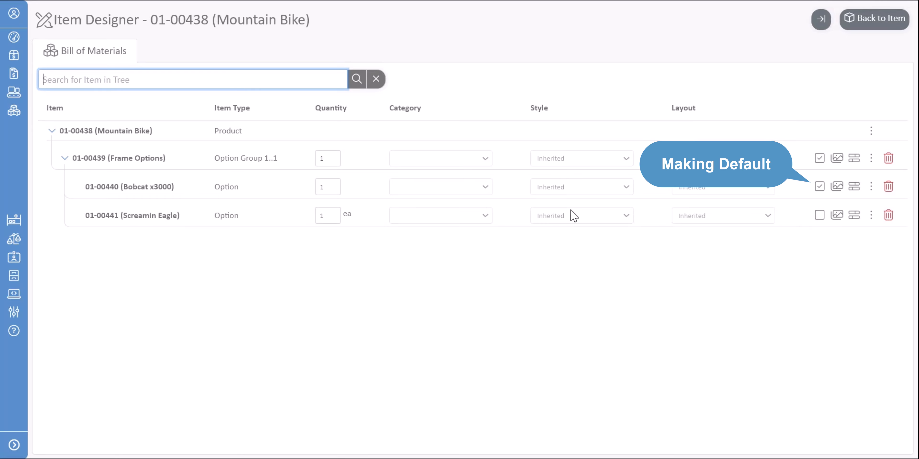
Assign the Frame category to the Frame Options group in the Mountain Bike bill of materials
{"action": "left_click", "coordinate": [466, 161]}
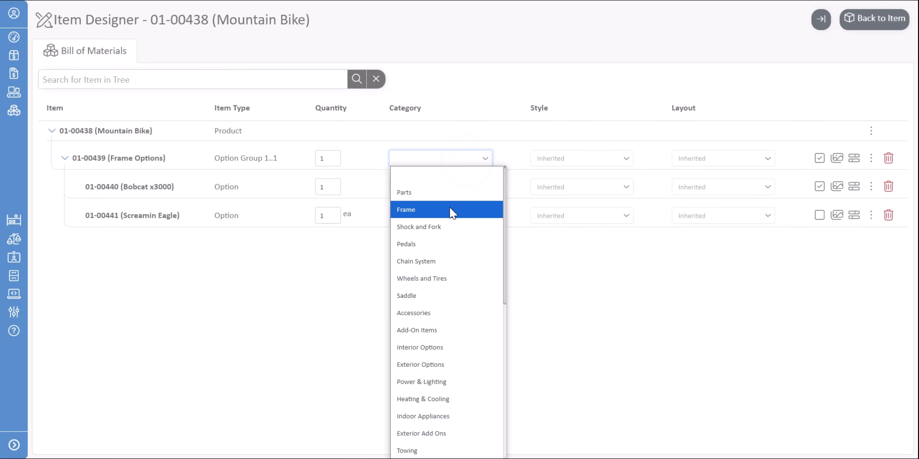
{"action": "left_click", "coordinate": [452, 213]}
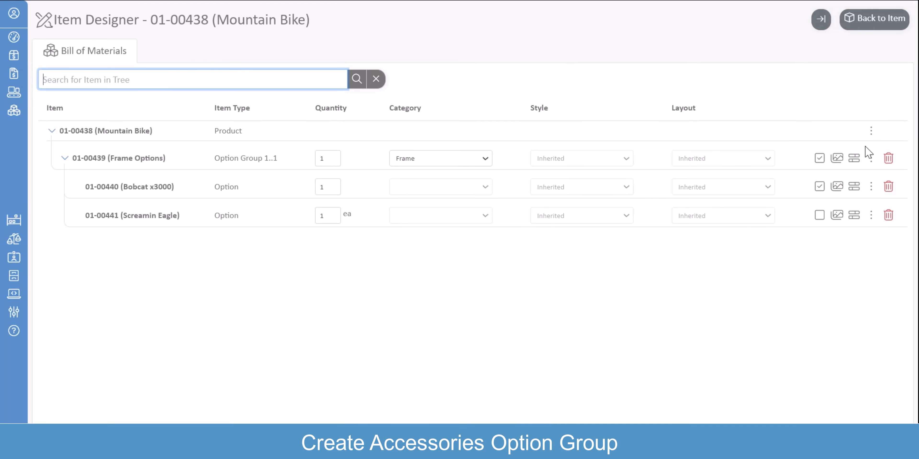
Create a child item named Accessories with item type Option Group 0..x under the Mountain Bike product
{"action": "left_click", "coordinate": [871, 132]}
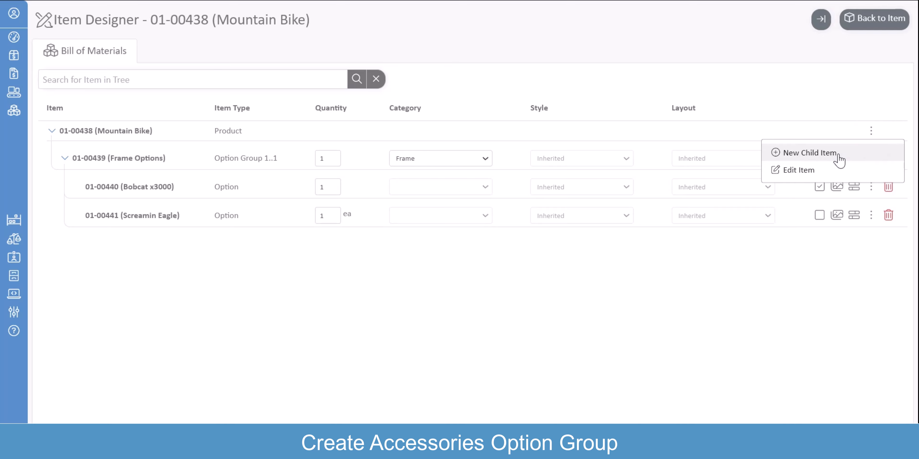
{"action": "left_click", "coordinate": [844, 154]}
{"action": "left_click", "coordinate": [400, 120]}
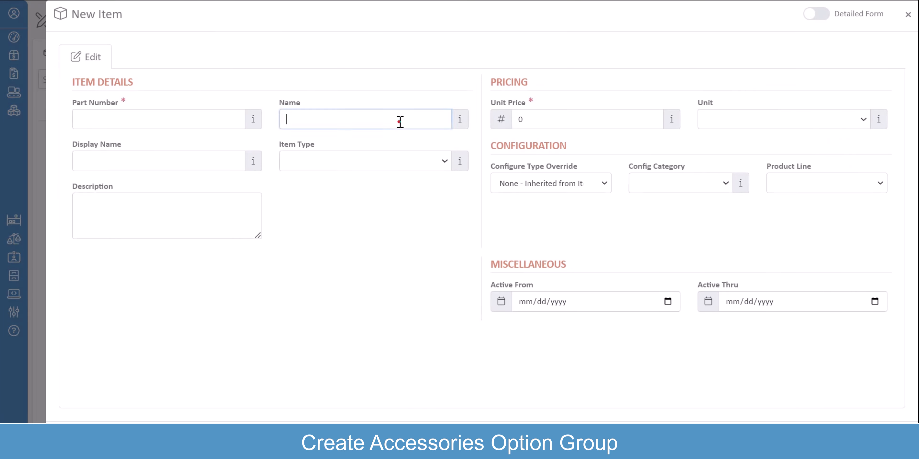
{"action": "type", "text": "Accessories"}
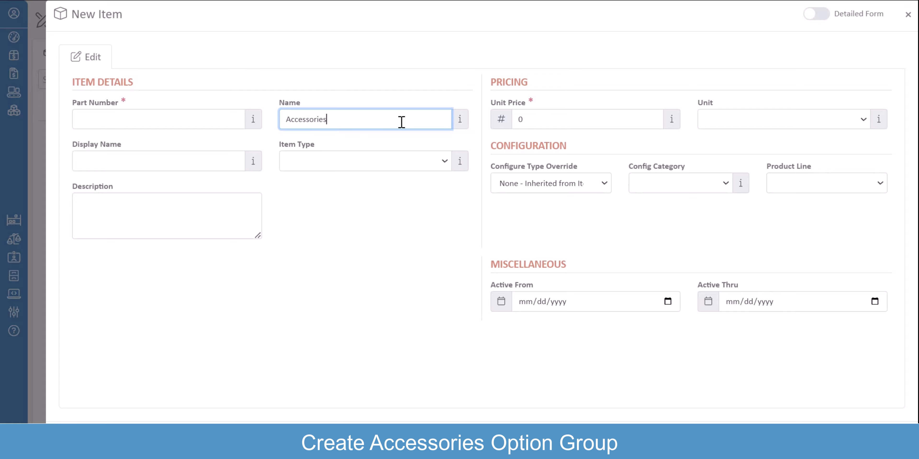
{"action": "left_click", "coordinate": [393, 160]}
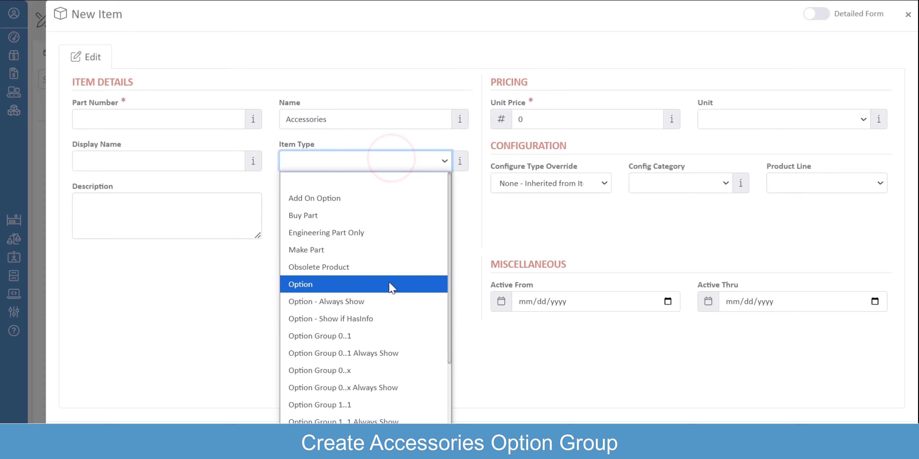
{"action": "left_click", "coordinate": [364, 373]}
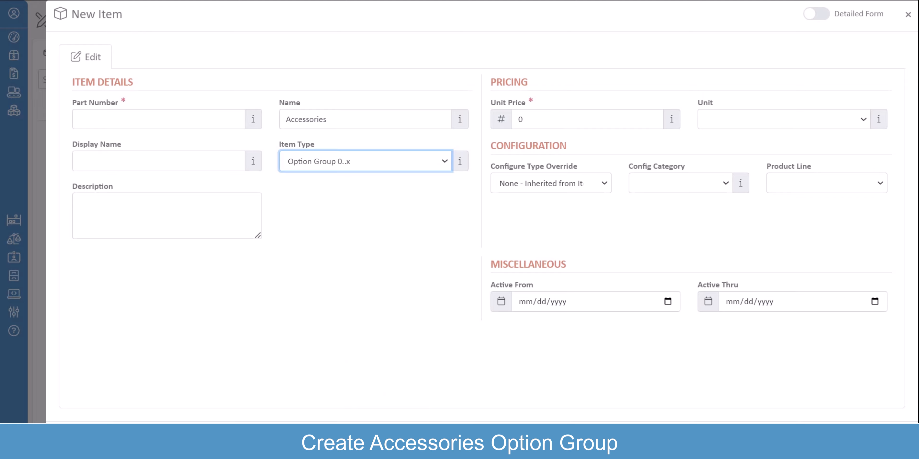
{"action": "left_click", "coordinate": [857, 434]}
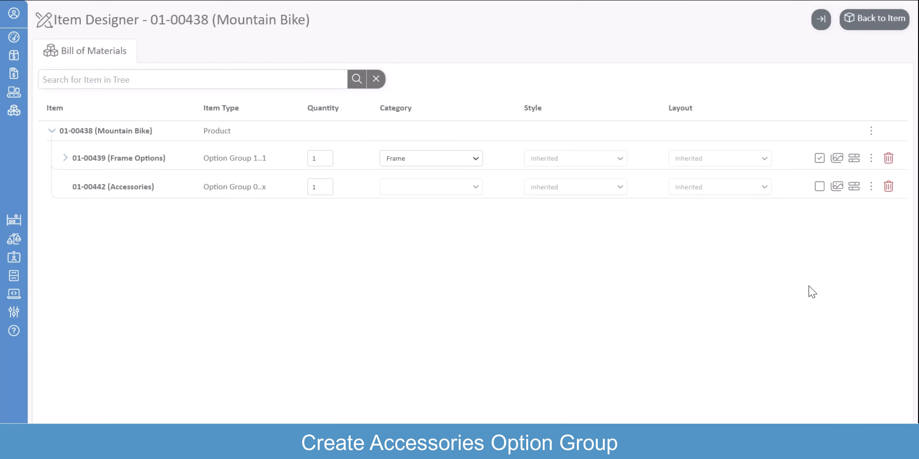
Create a Phone Holster child item under Accessories with item type Option, a unit price and the each (ea) unit
{"action": "left_click", "coordinate": [870, 187]}
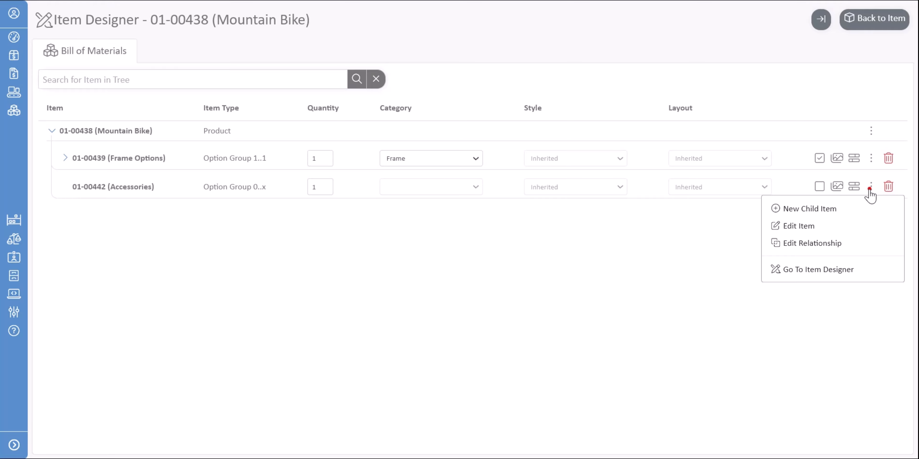
{"action": "left_click", "coordinate": [853, 210]}
{"action": "left_click", "coordinate": [373, 117]}
{"action": "type", "text": "Phone Holster"}
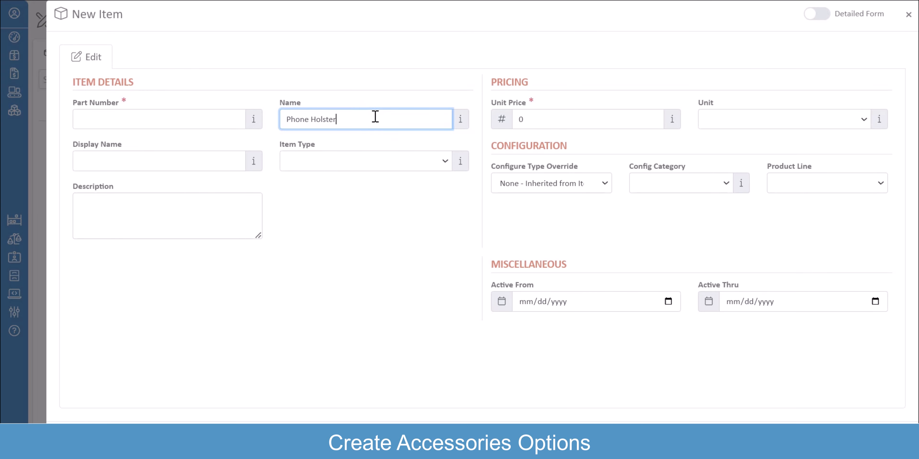
{"action": "left_click", "coordinate": [359, 160]}
{"action": "left_click", "coordinate": [344, 285]}
{"action": "left_click", "coordinate": [550, 119]}
{"action": "key", "text": "BackSpace"}
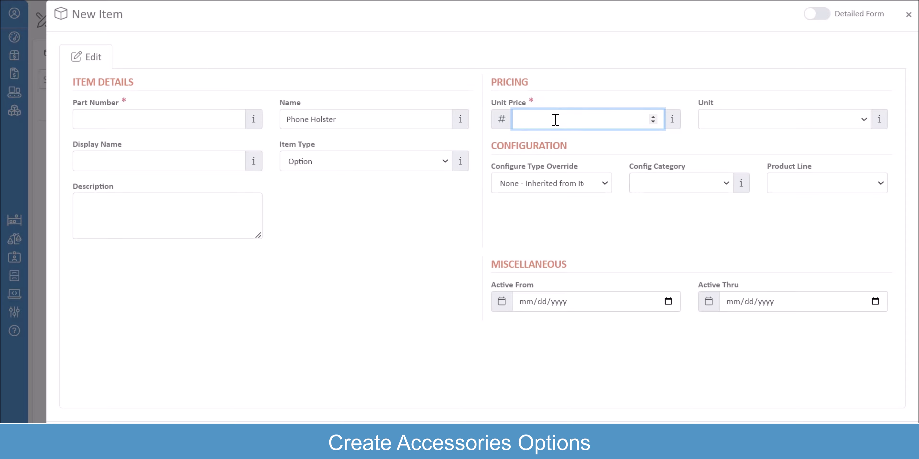
{"action": "left_click", "coordinate": [759, 122]}
{"action": "left_click", "coordinate": [744, 151]}
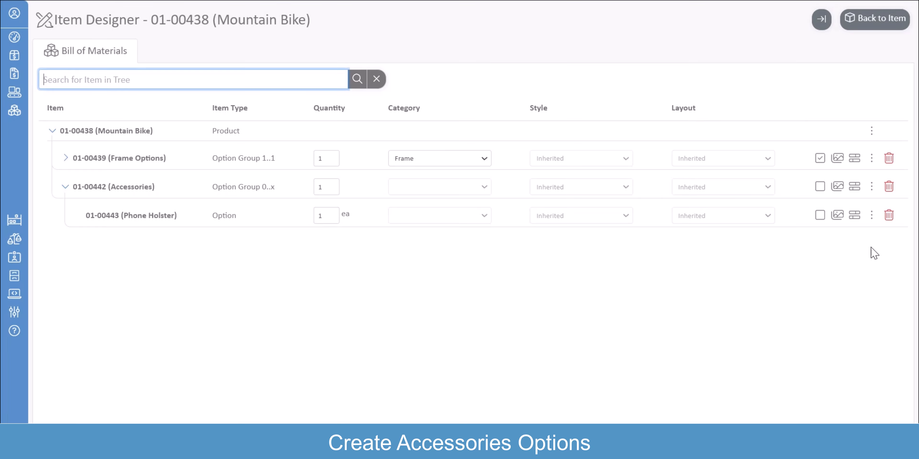
Create a Water Bottle Holder child item under Accessories with item type Option, a unit price and the each (ea) unit
{"action": "left_click", "coordinate": [871, 183]}
{"action": "left_click", "coordinate": [851, 209]}
{"action": "left_click", "coordinate": [360, 118]}
{"action": "type", "text": "Water Bottle Holder"}
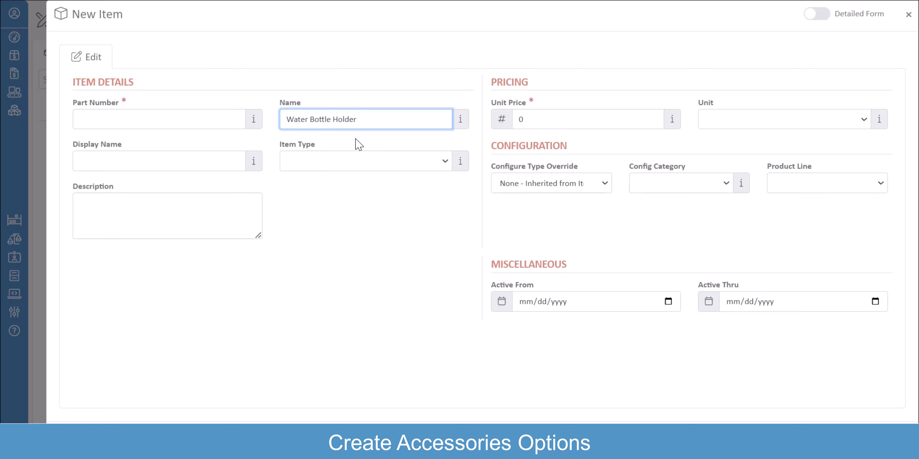
{"action": "left_click", "coordinate": [356, 161]}
{"action": "left_click", "coordinate": [343, 284]}
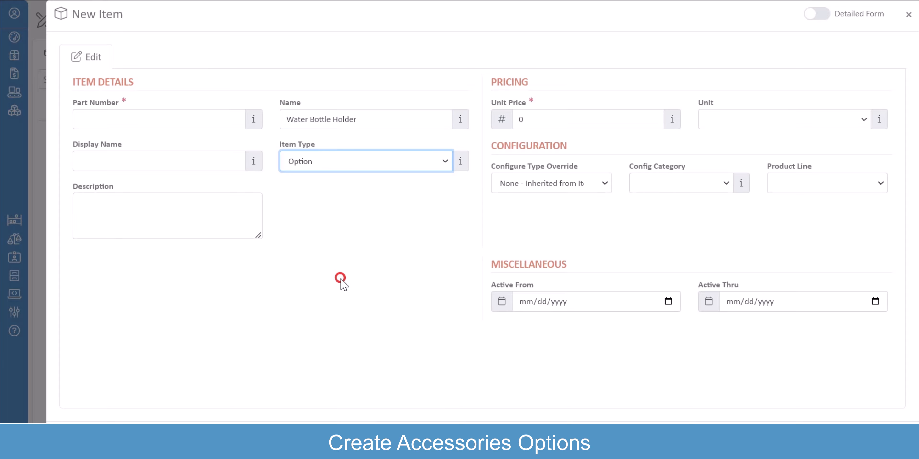
{"action": "left_click", "coordinate": [529, 121]}
{"action": "left_click", "coordinate": [759, 119]}
{"action": "left_click", "coordinate": [759, 148]}
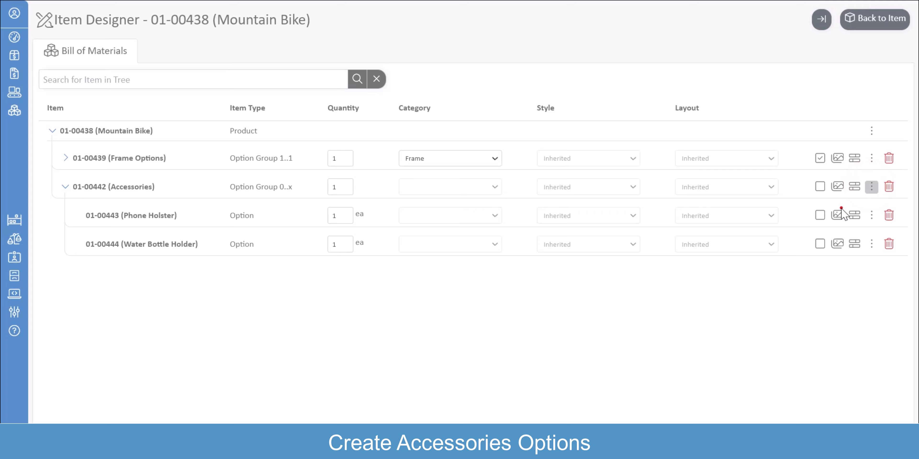
Create a Handlebar Bag child item under Accessories with item type Option, unit price 70 and the each (ea) unit
{"action": "left_click", "coordinate": [334, 117]}
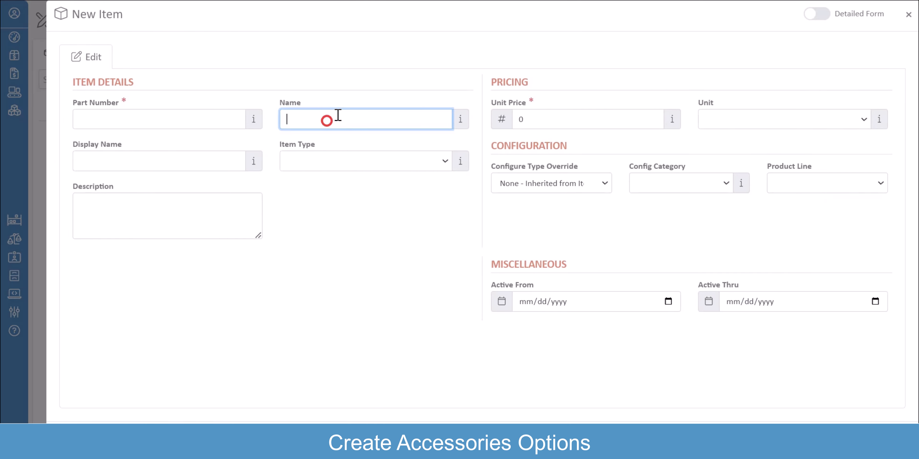
{"action": "type", "text": "Handlebar Bag"}
{"action": "left_click", "coordinate": [356, 162]}
{"action": "left_click", "coordinate": [340, 279]}
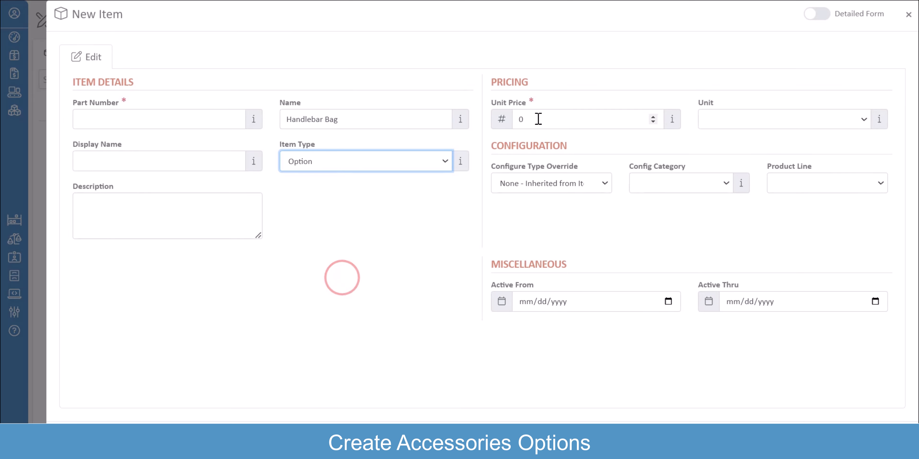
{"action": "left_click", "coordinate": [538, 118]}
{"action": "type", "text": "70"}
{"action": "left_click", "coordinate": [736, 121]}
{"action": "left_click", "coordinate": [731, 149]}
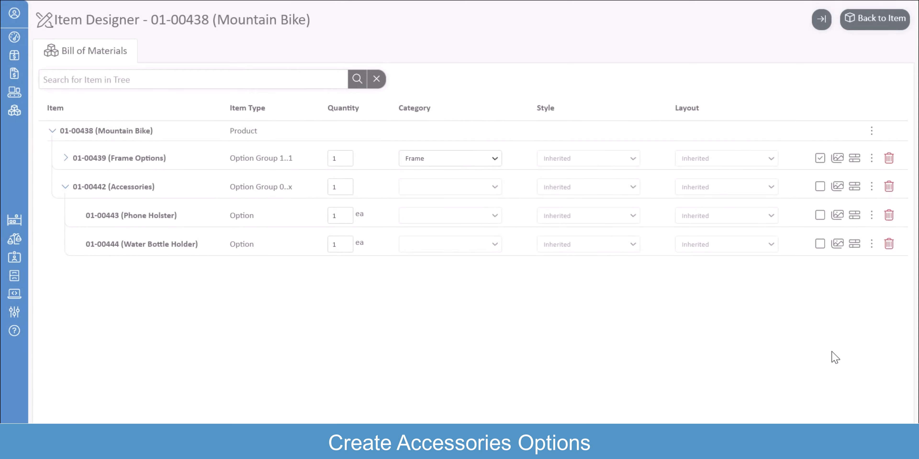
Upload PhoneMount.JPG as the image of the Phone Holster option and close its item form
{"action": "left_click", "coordinate": [837, 215]}
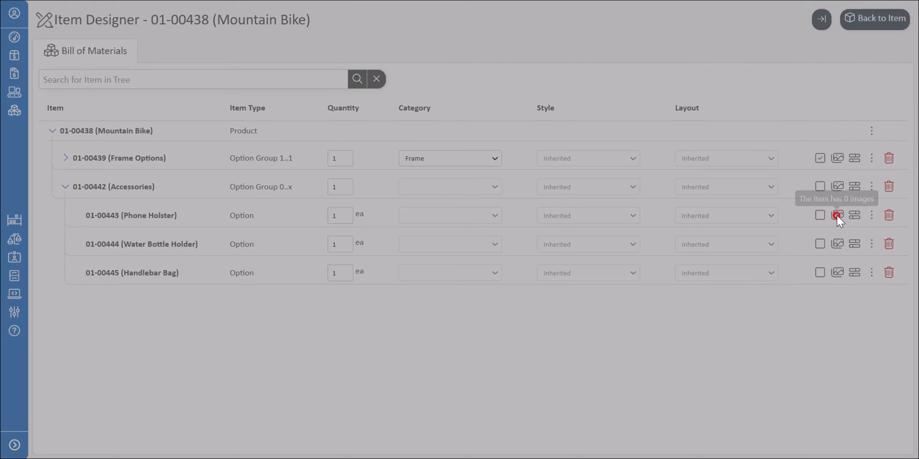
{"action": "left_click", "coordinate": [453, 135]}
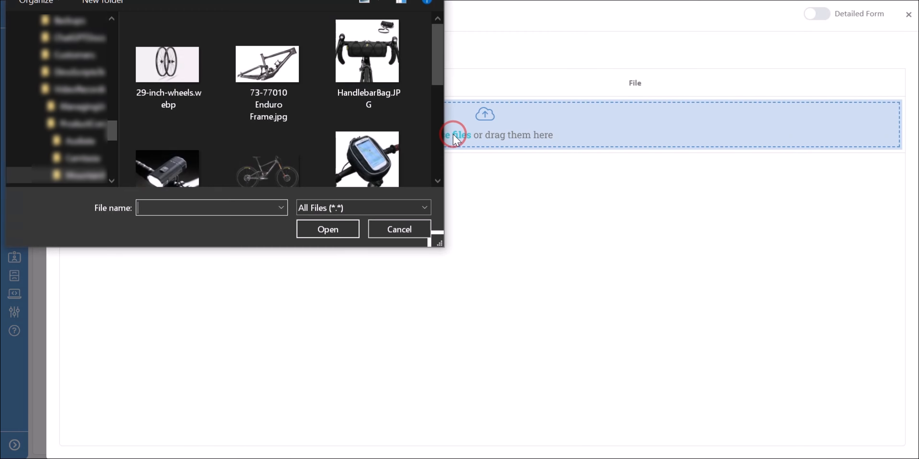
{"action": "left_click_drag", "start_coordinate": [437, 73], "coordinate": [428, 142]}
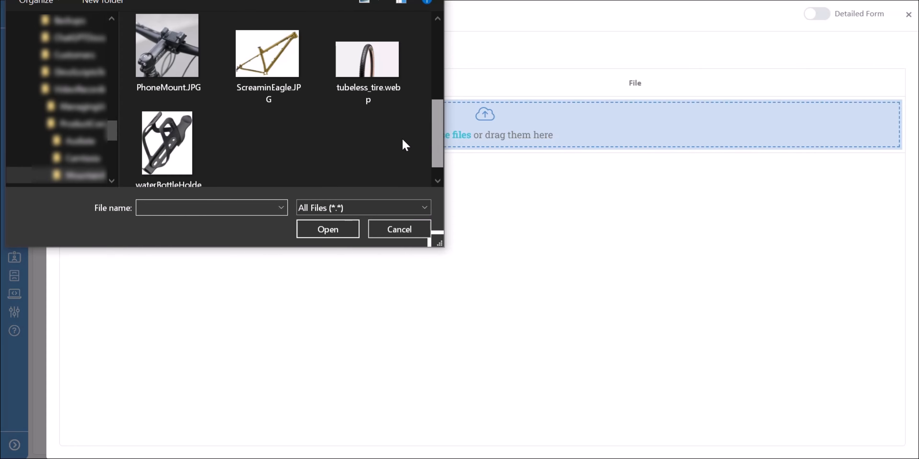
{"action": "double_click", "coordinate": [181, 64]}
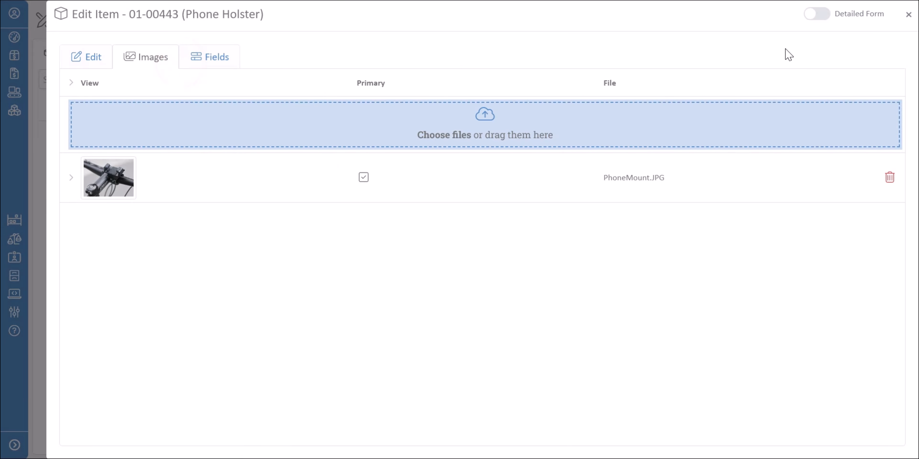
{"action": "left_click", "coordinate": [902, 20]}
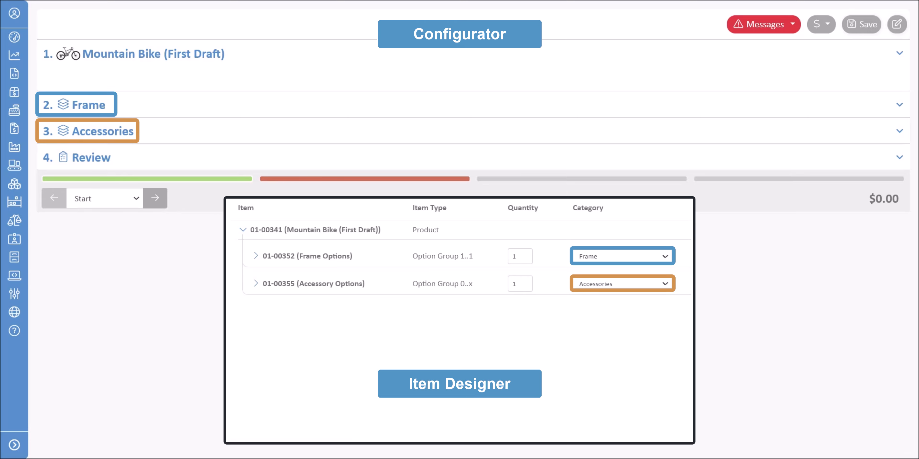
In the configurator for Mountain Bike (First Draft), choose the Bobcat x3000 frame in the Frame section and collapse that section
{"action": "left_click", "coordinate": [100, 106]}
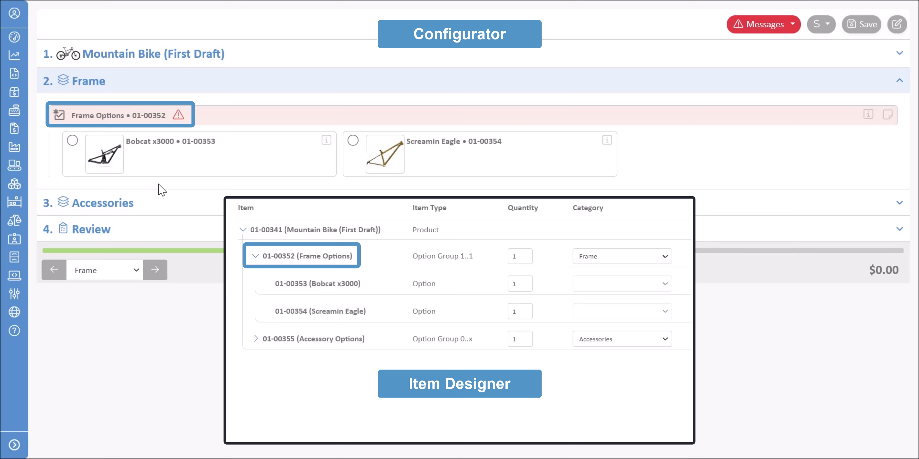
{"action": "left_click", "coordinate": [189, 164]}
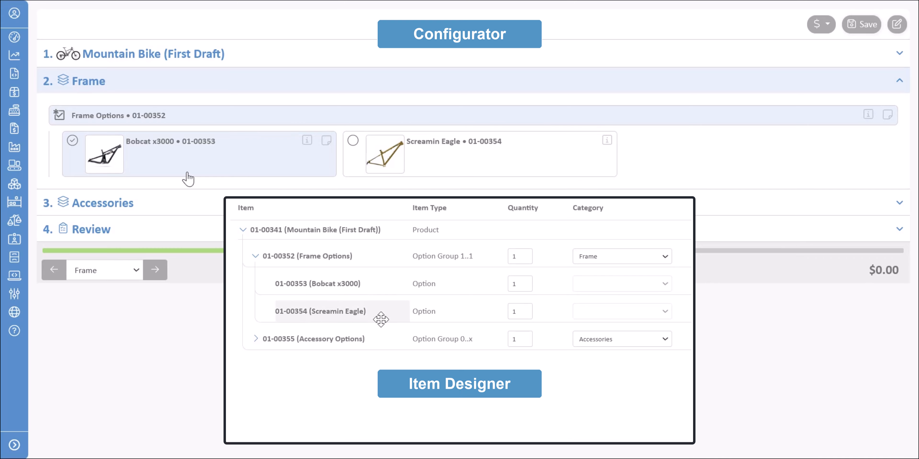
{"action": "left_click", "coordinate": [150, 80]}
Select Phone Holster, Water Bottle Holder and Handlebar Bag in the configurator's Accessories section
{"action": "left_click", "coordinate": [153, 106]}
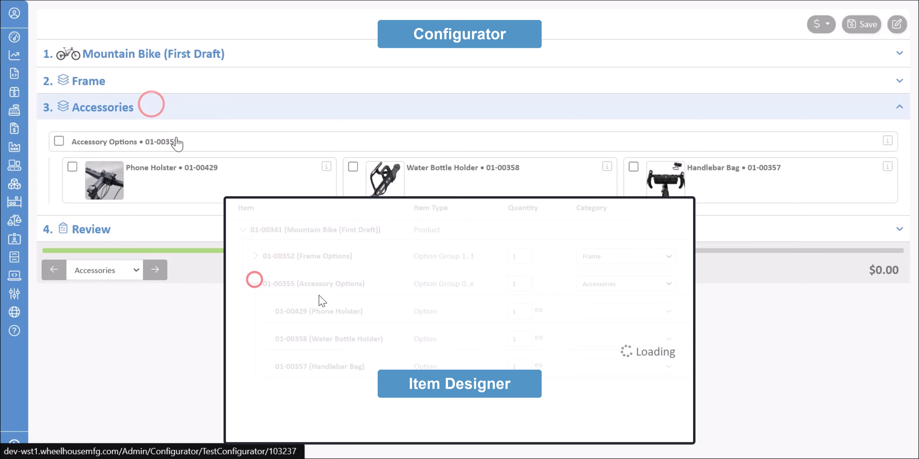
{"action": "left_click", "coordinate": [236, 193]}
{"action": "left_click", "coordinate": [471, 196]}
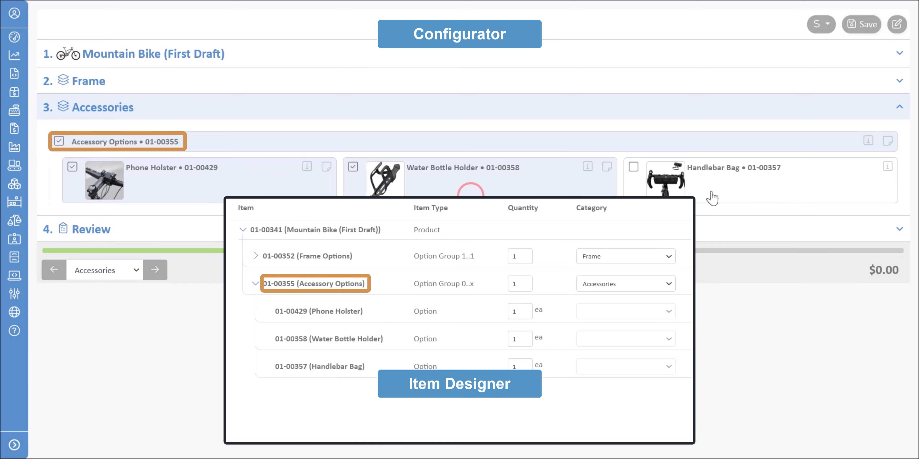
{"action": "left_click", "coordinate": [727, 187]}
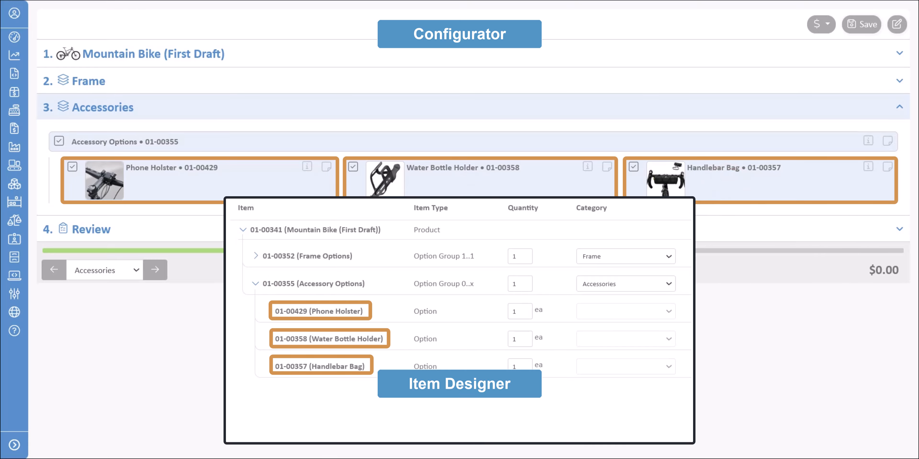